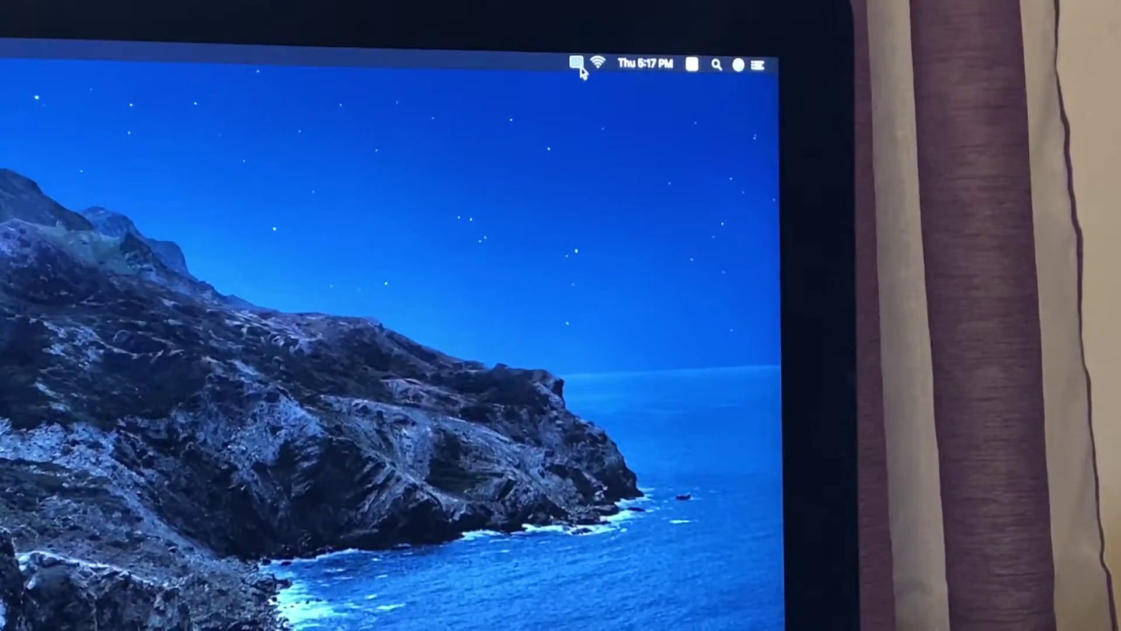
Show the AirPlay display dropdown listing the iPads available to connect to.
click(581, 76)
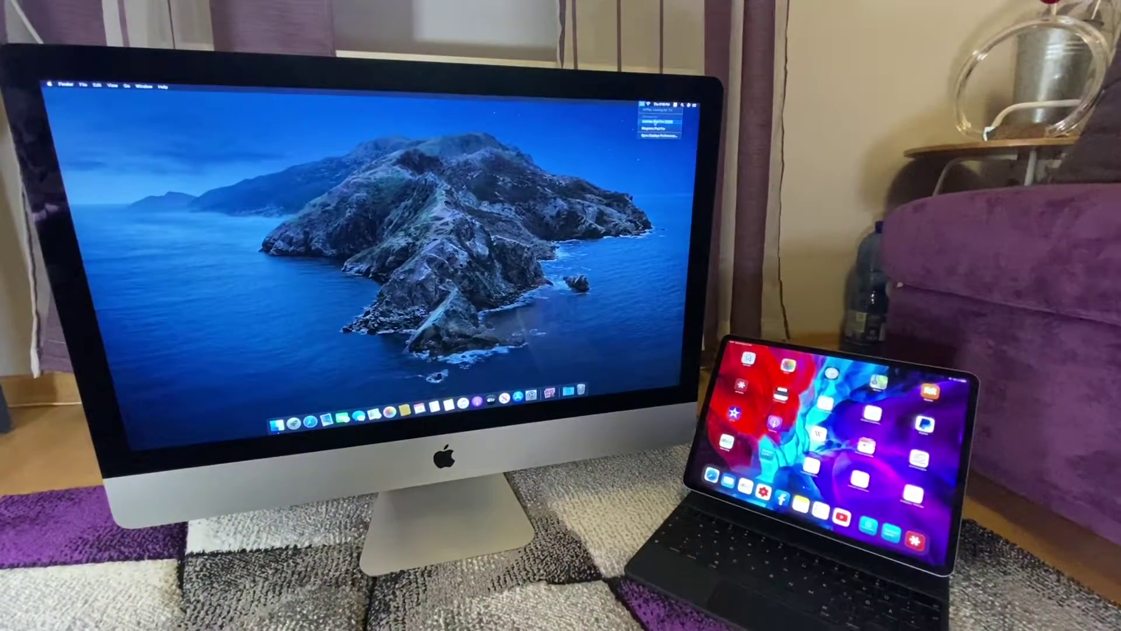
Connect the iPad Pro under 'Connect to:' so it becomes the iMac's display.
click(657, 122)
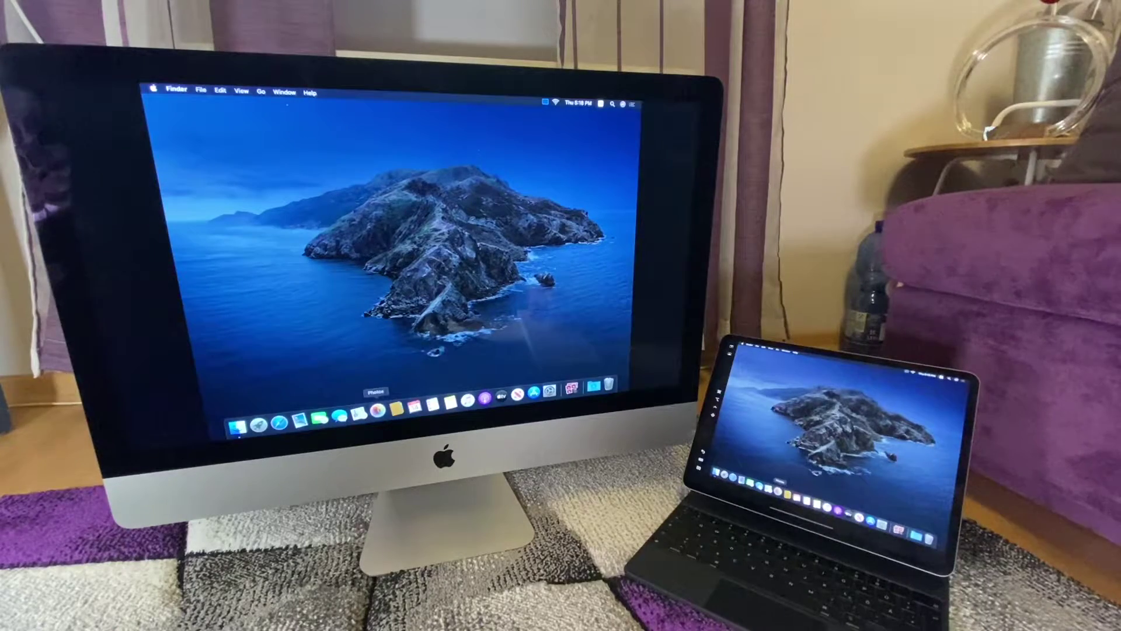
Launch Photos, nudge its What's New window up and right, and reopen the display options.
click(377, 410)
click(546, 102)
click(573, 140)
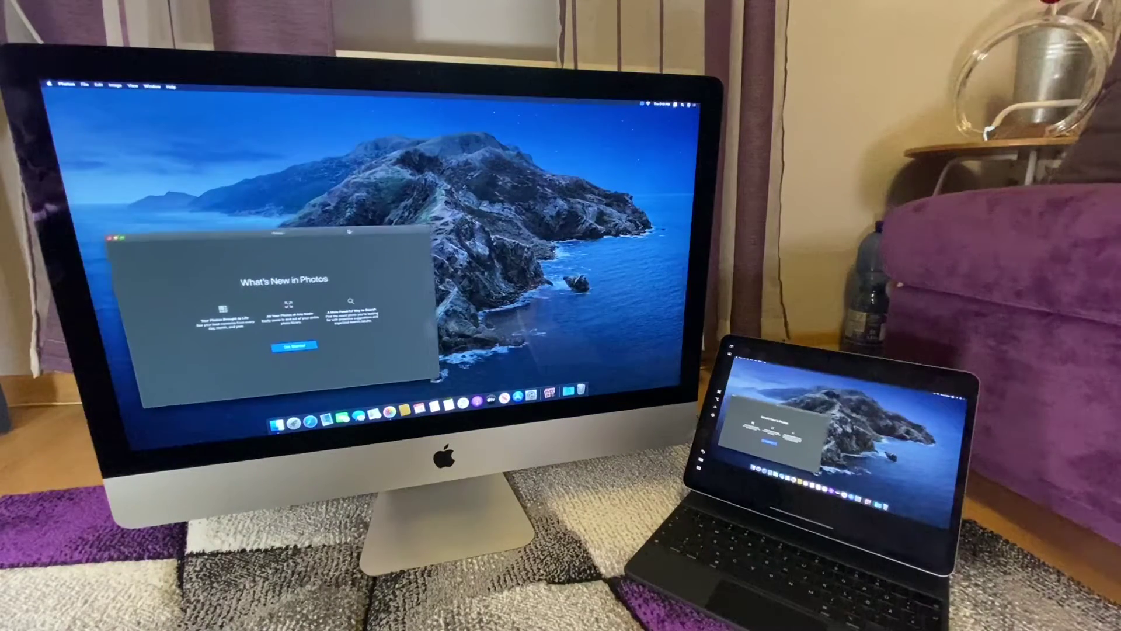
drag(340, 235, 381, 221)
click(645, 103)
Untick Mirror Built-in Retina Display and drag the Photos window onto the iPad's extended desktop.
click(666, 135)
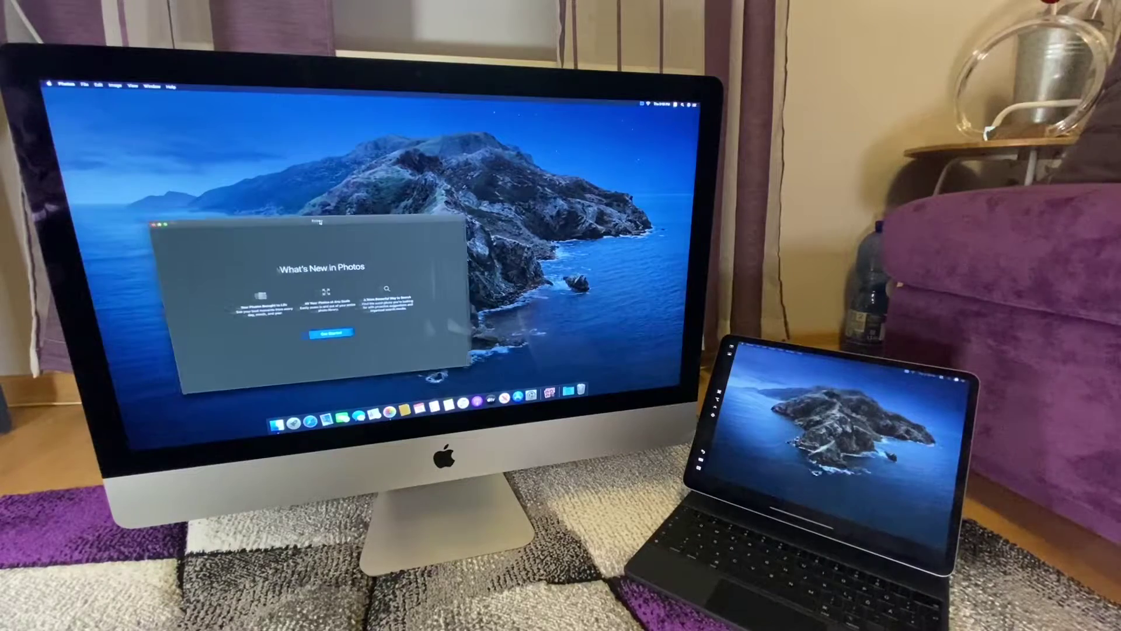
drag(312, 222, 607, 208)
mouse_move(607, 208)
mouse_down()
mouse_move(829, 431)
mouse_move(832, 377)
mouse_up()
Launch Safari on the iMac and cancel the address entry.
click(311, 422)
text(ipad)
text(ma)
text(nce)
key(Escape)
Drag the YouTube window onto the iPad, start a video there and mute the iMac's sound.
drag(412, 156, 692, 192)
click(771, 439)
key(XF86AudioMute)
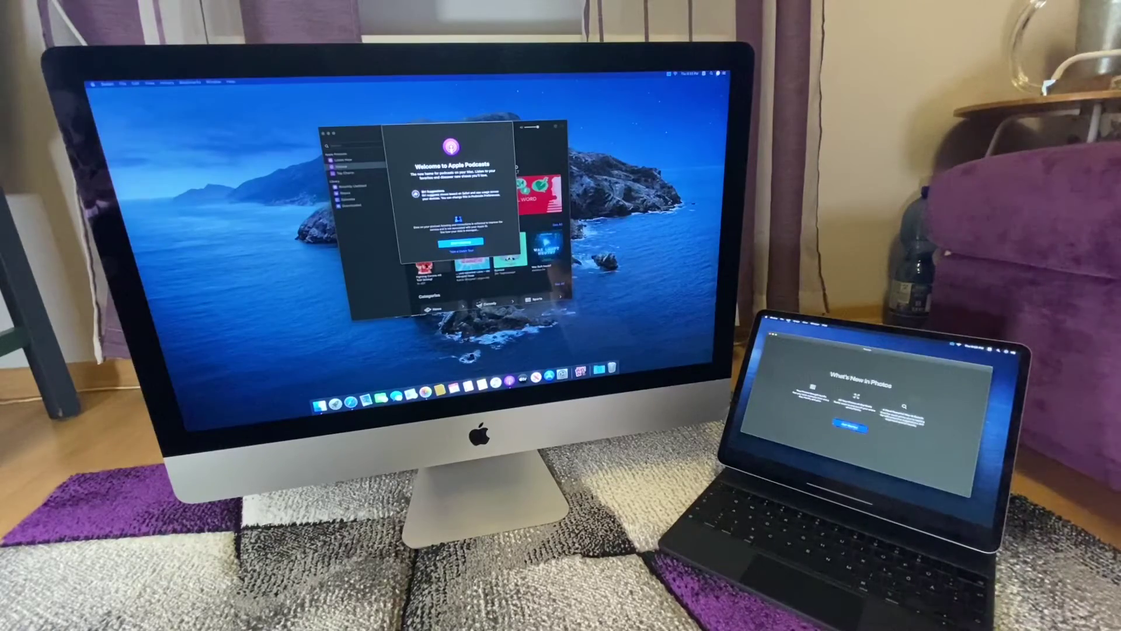
Browse menus on the iPad desktop and Safari's bookmarks on the iMac, then dismiss them.
click(782, 323)
click(771, 321)
click(106, 85)
key(Escape)
Disconnect the iPad from the AirPlay menu and wake its own screen.
click(671, 73)
click(692, 84)
key(space)
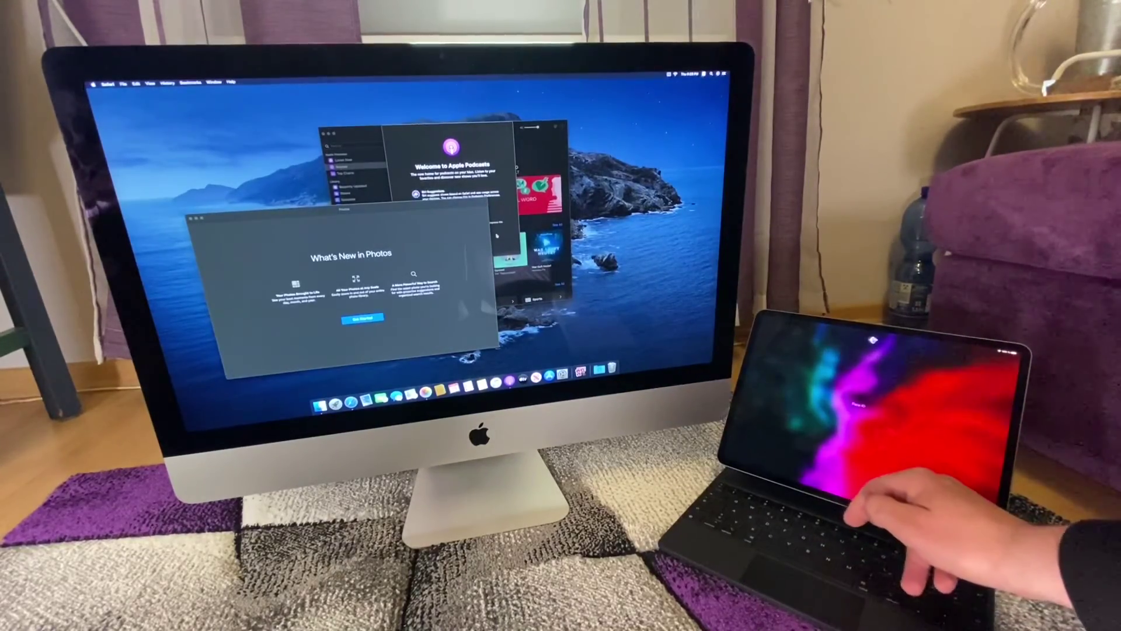